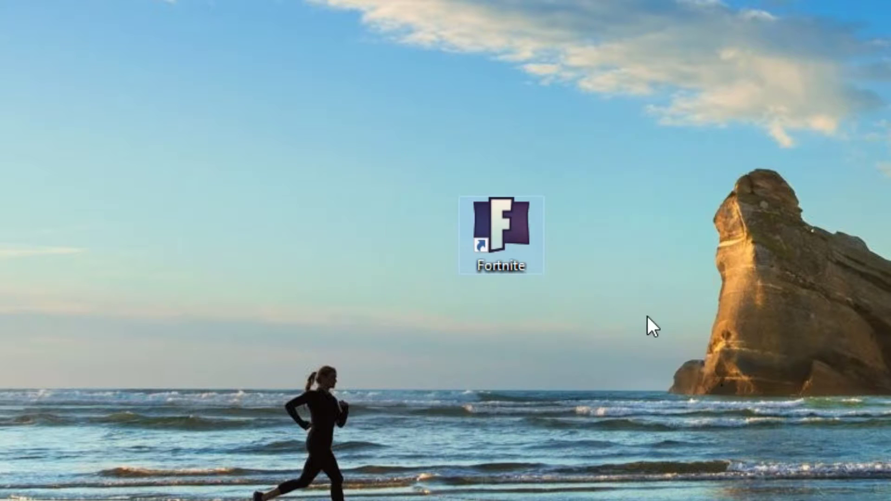
Step: Drag-select the Fortnite shortcut and bring the Epic Games Launcher icon out above it
{"action": "left_click_drag", "start_coordinate": [646, 355], "coordinate": [290, 114]}
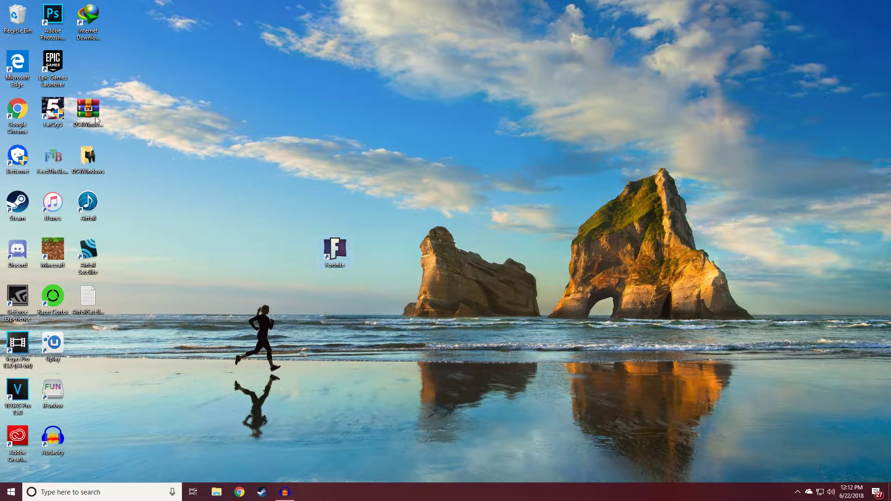
{"action": "mouse_move", "coordinate": [263, 186]}
{"action": "left_mouse_down"}
{"action": "mouse_move", "coordinate": [419, 311]}
{"action": "mouse_move", "coordinate": [258, 191]}
{"action": "left_mouse_up"}
{"action": "left_click_drag", "start_coordinate": [279, 189], "coordinate": [413, 360]}
{"action": "left_click_drag", "start_coordinate": [259, 191], "coordinate": [403, 296]}
Step: Move the Epic Games Launcher shortcut back beside Microsoft Edge
{"action": "left_click_drag", "start_coordinate": [55, 77], "coordinate": [359, 137]}
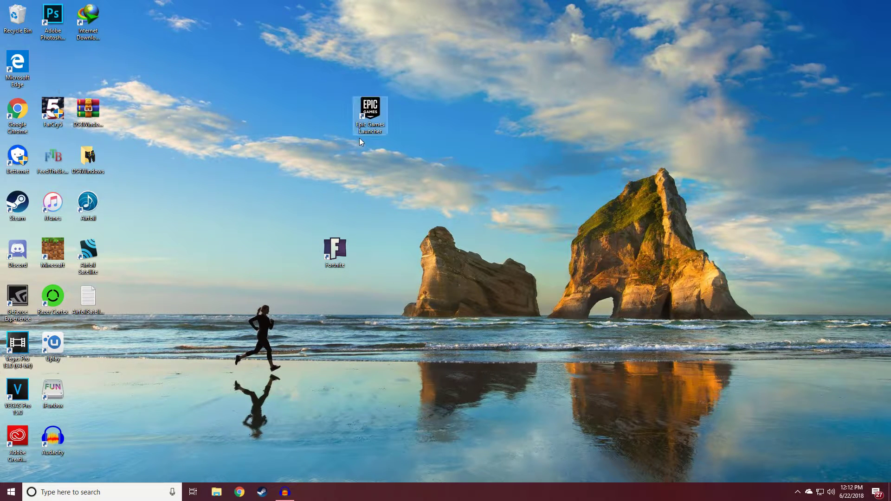
{"action": "left_click_drag", "start_coordinate": [253, 53], "coordinate": [458, 170]}
{"action": "left_click", "coordinate": [299, 51]}
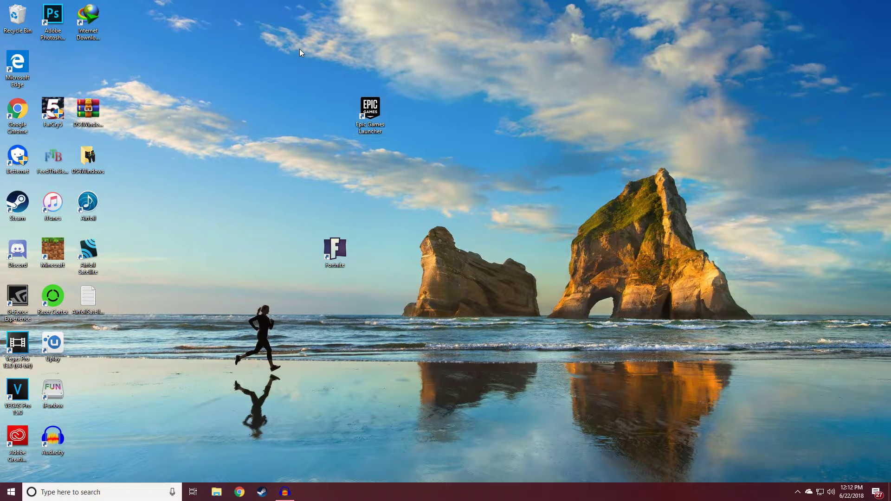
{"action": "left_click_drag", "start_coordinate": [301, 52], "coordinate": [473, 206]}
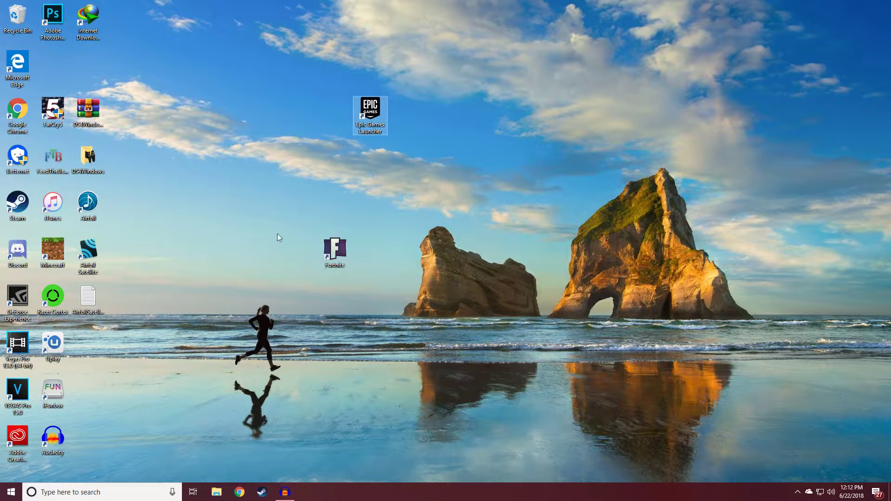
{"action": "left_click_drag", "start_coordinate": [372, 112], "coordinate": [54, 66]}
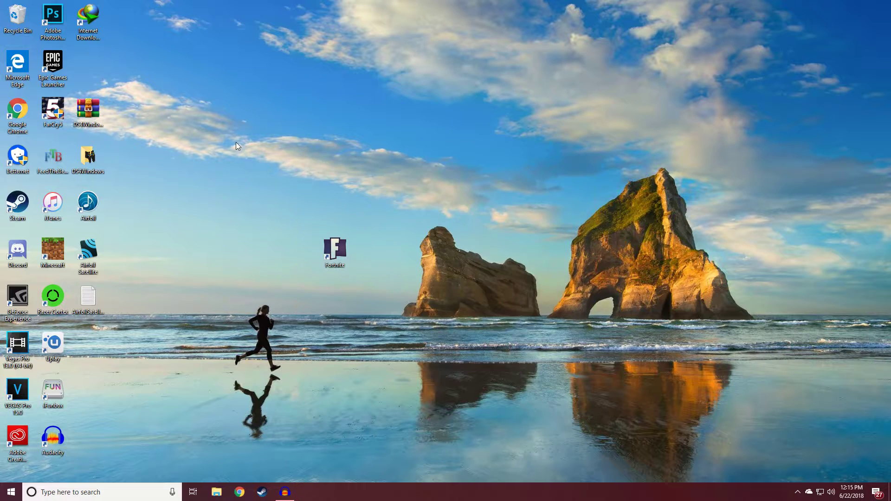
Step: Delete the Fortnite desktop shortcut and open the Epic Games Launcher
{"action": "left_click_drag", "start_coordinate": [247, 141], "coordinate": [371, 311]}
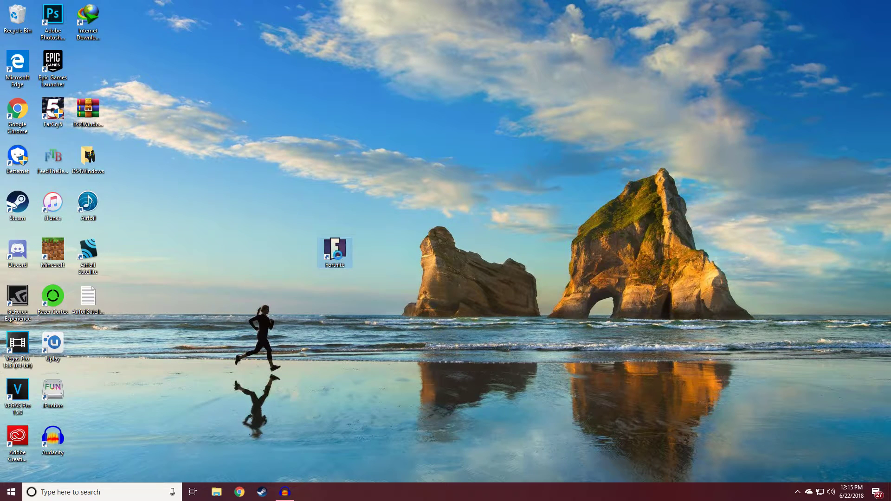
{"action": "right_click", "coordinate": [337, 255]}
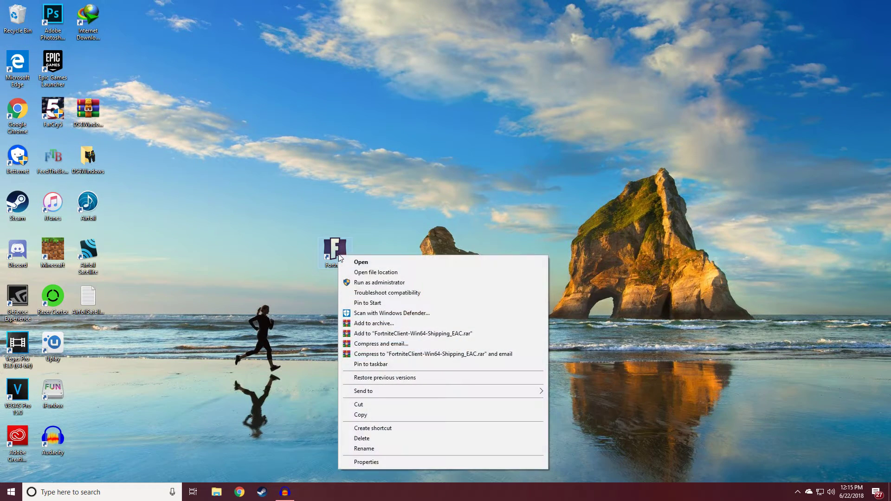
{"action": "left_click", "coordinate": [358, 439]}
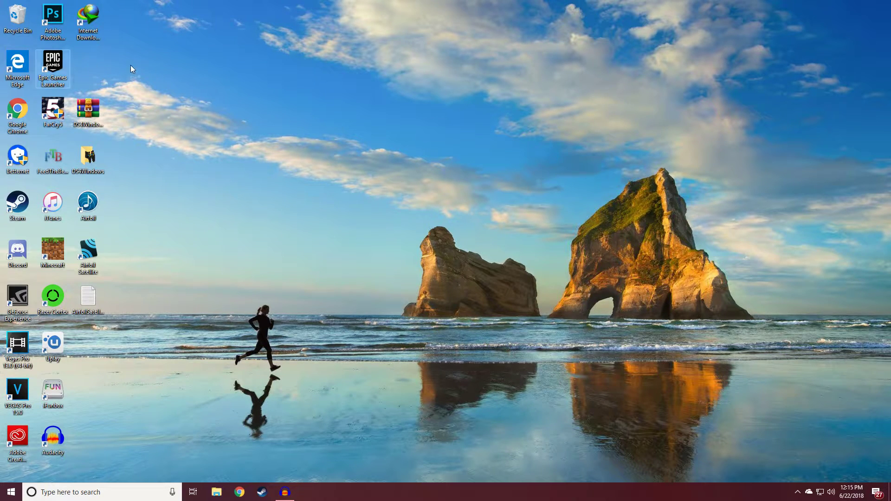
{"action": "double_click", "coordinate": [54, 65]}
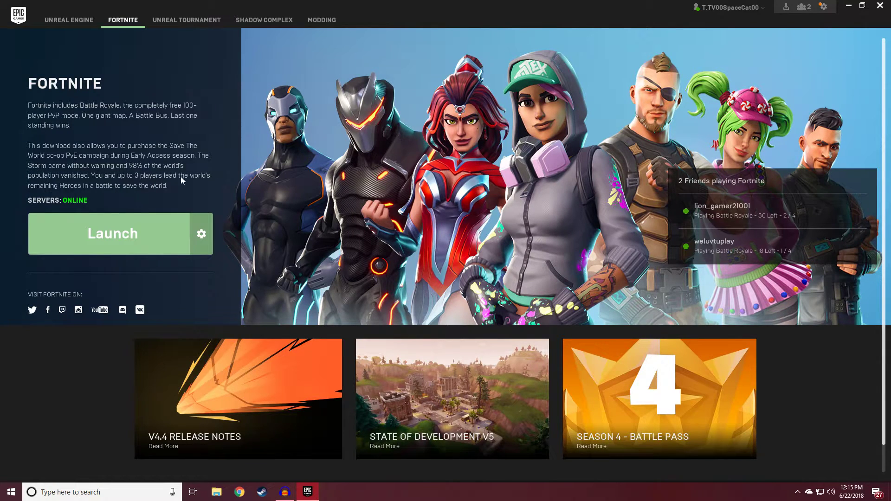
Step: Launch Fortnite from its page in the Epic Games Launcher
{"action": "left_click", "coordinate": [122, 224]}
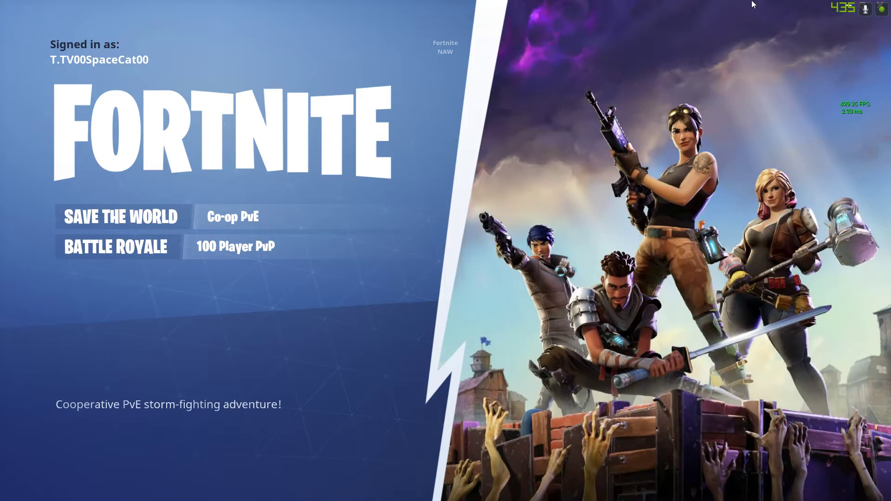
Step: Open the Properties of the running Fortnite executable from its taskbar entry
{"action": "left_click", "coordinate": [858, 4]}
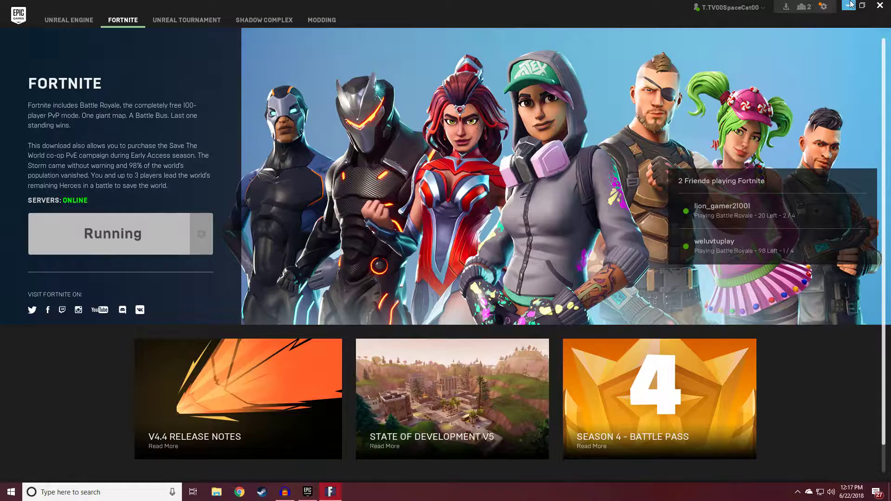
{"action": "left_click", "coordinate": [847, 6]}
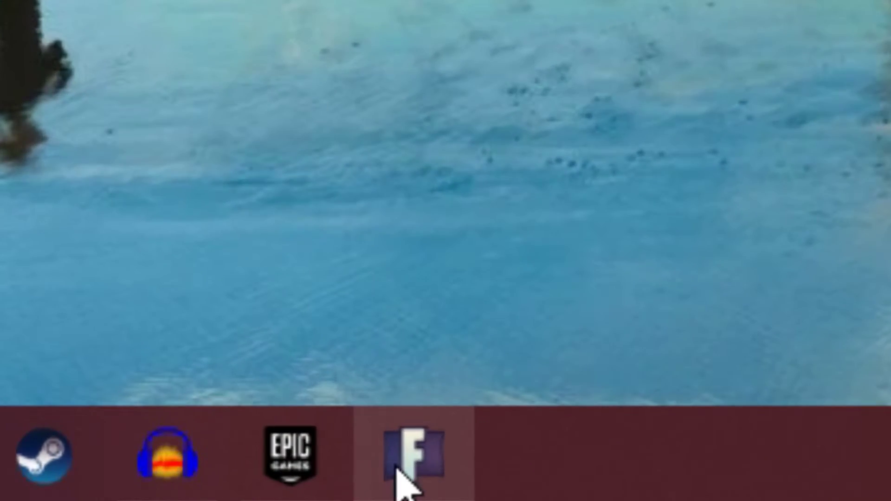
{"action": "mouse_move", "coordinate": [374, 473]}
{"action": "right_click", "coordinate": [432, 448]}
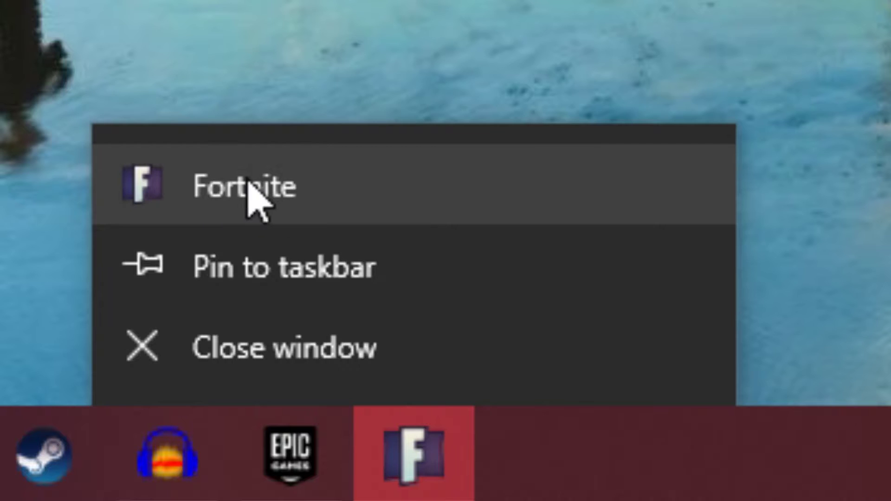
{"action": "right_click", "coordinate": [223, 192]}
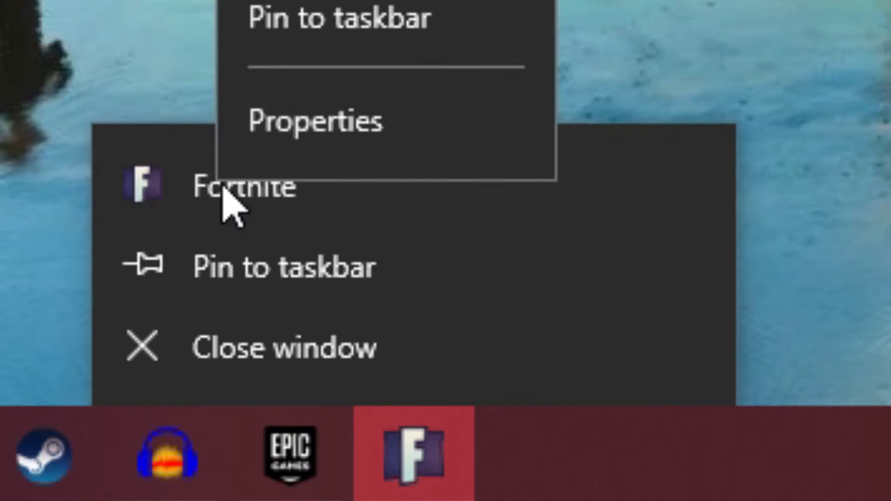
{"action": "left_click", "coordinate": [287, 134]}
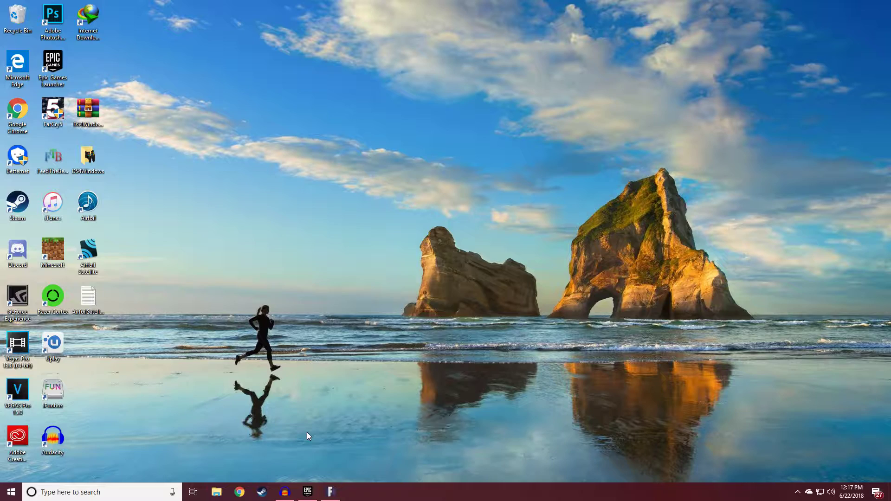
{"action": "left_click_drag", "start_coordinate": [357, 241], "coordinate": [457, 92]}
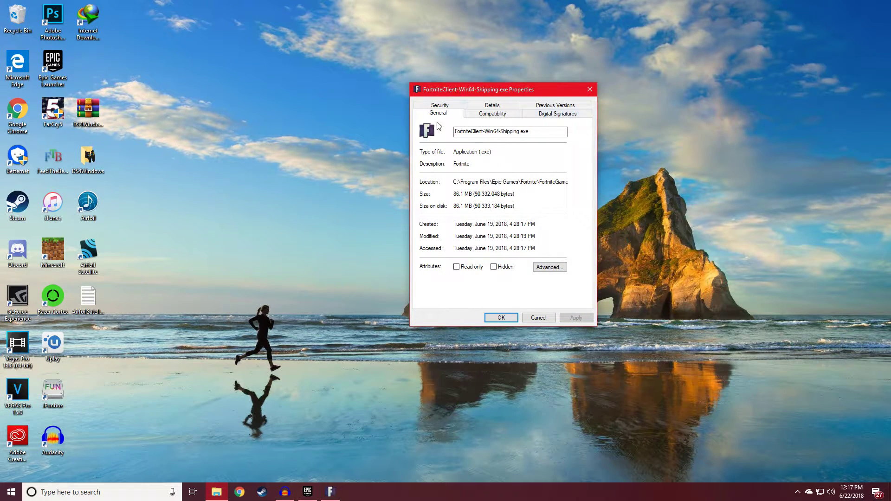
Step: Quit the Fortnite game
{"action": "left_click", "coordinate": [330, 493]}
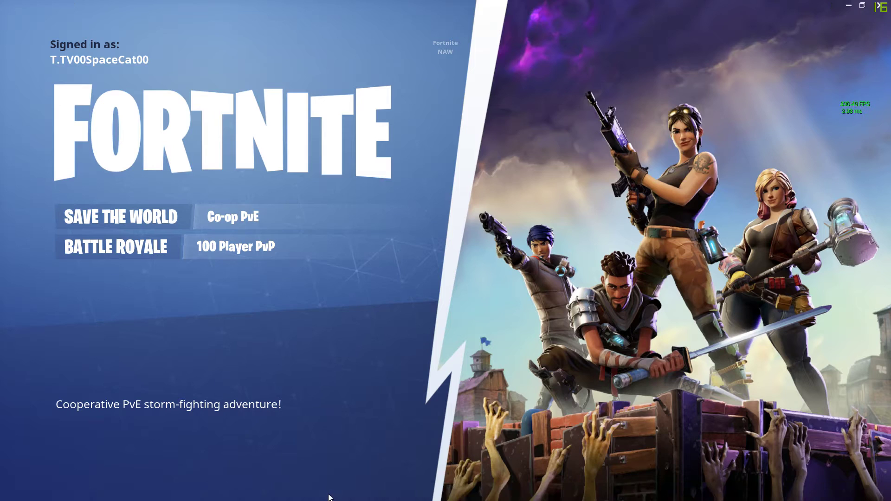
{"action": "left_click", "coordinate": [880, 6]}
{"action": "left_click", "coordinate": [562, 366]}
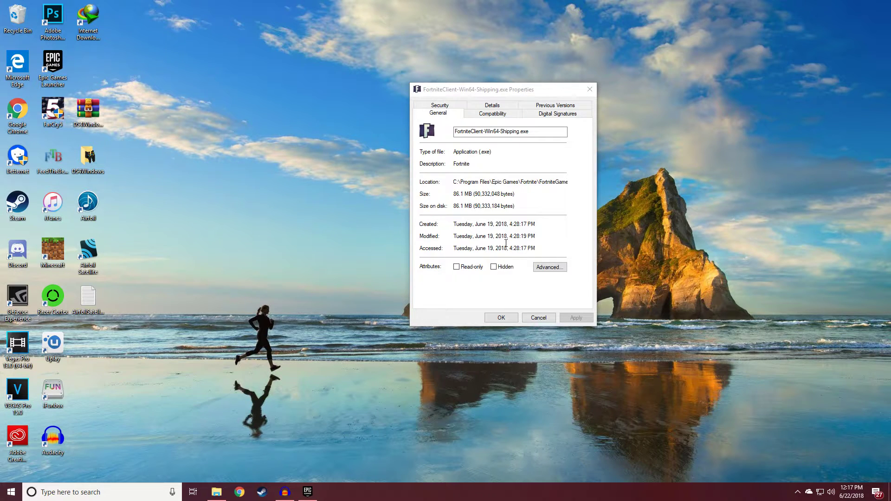
Step: Copy the executable's Location path from Properties, then close the dialog
{"action": "left_click_drag", "start_coordinate": [468, 88], "coordinate": [436, 97]}
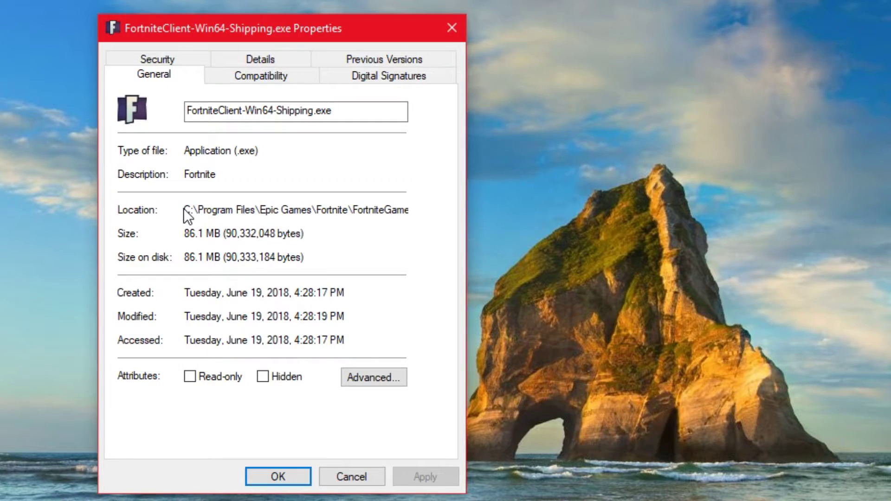
{"action": "left_click_drag", "start_coordinate": [186, 210], "coordinate": [430, 211]}
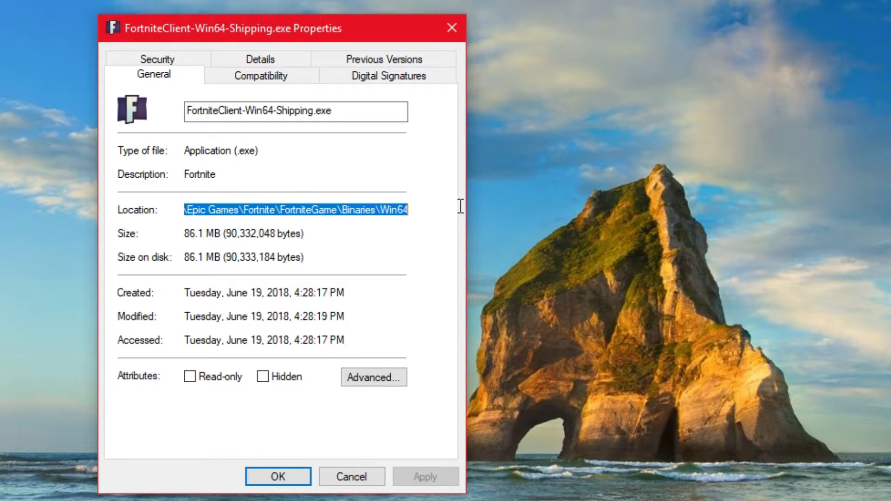
{"action": "right_click", "coordinate": [367, 212]}
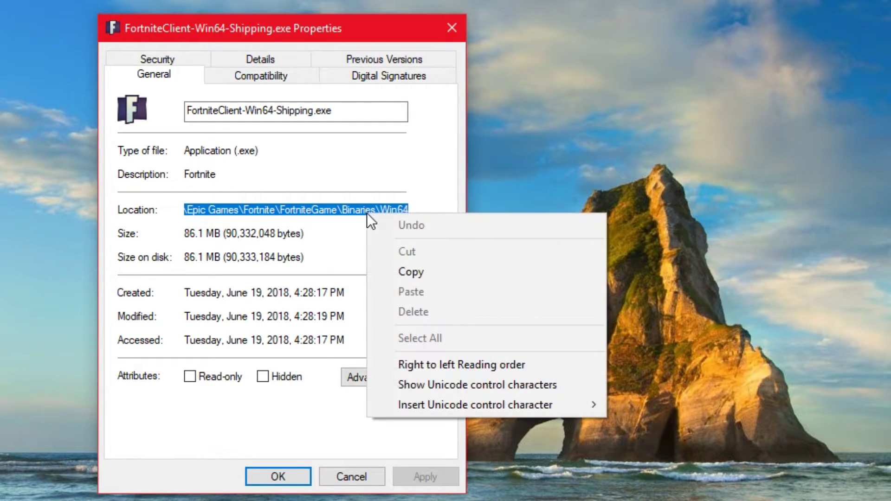
{"action": "left_click", "coordinate": [412, 274]}
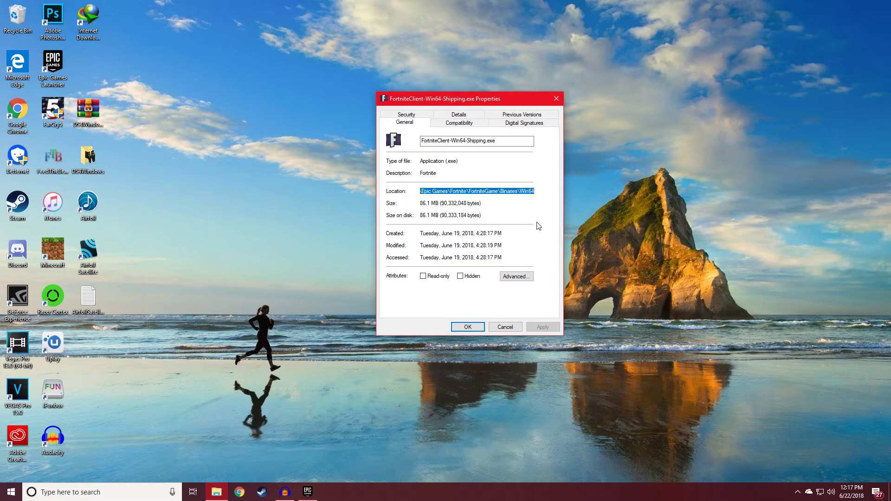
{"action": "left_click", "coordinate": [467, 329]}
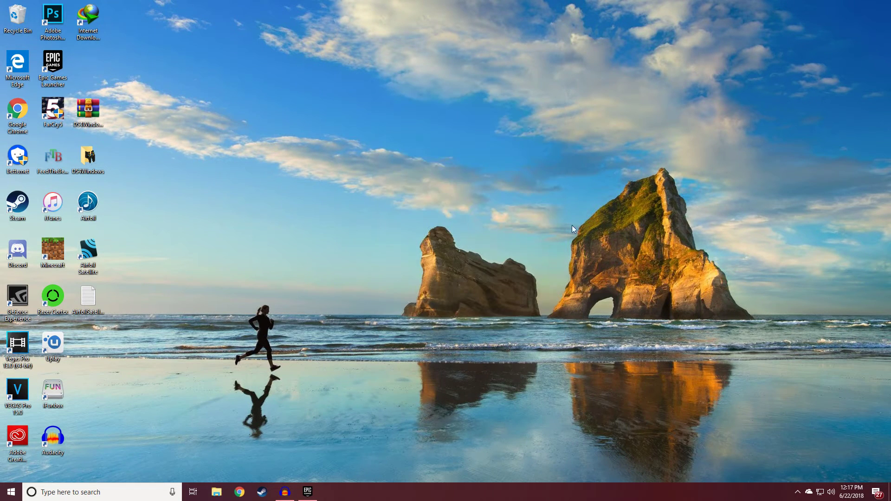
Step: Create a desktop shortcut named Win64 to the pasted Fortnite Binaries\Win64 folder path
{"action": "right_click", "coordinate": [426, 270]}
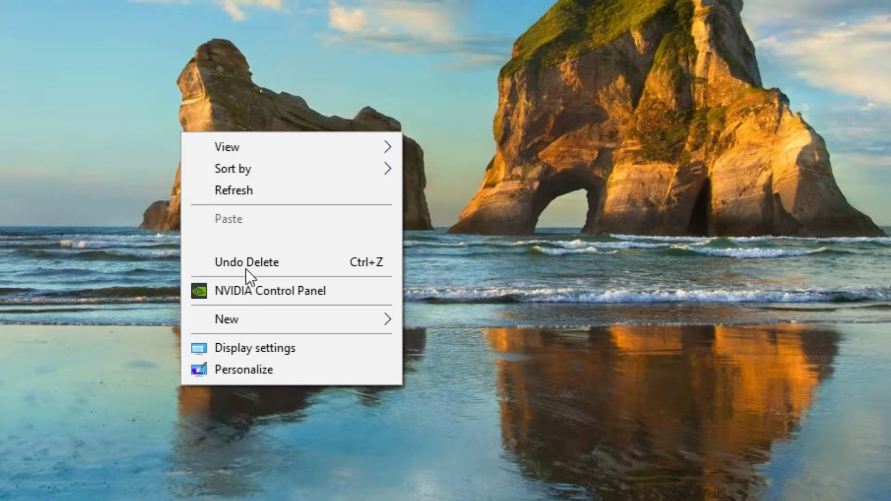
{"action": "mouse_move", "coordinate": [238, 324]}
{"action": "left_click", "coordinate": [444, 342]}
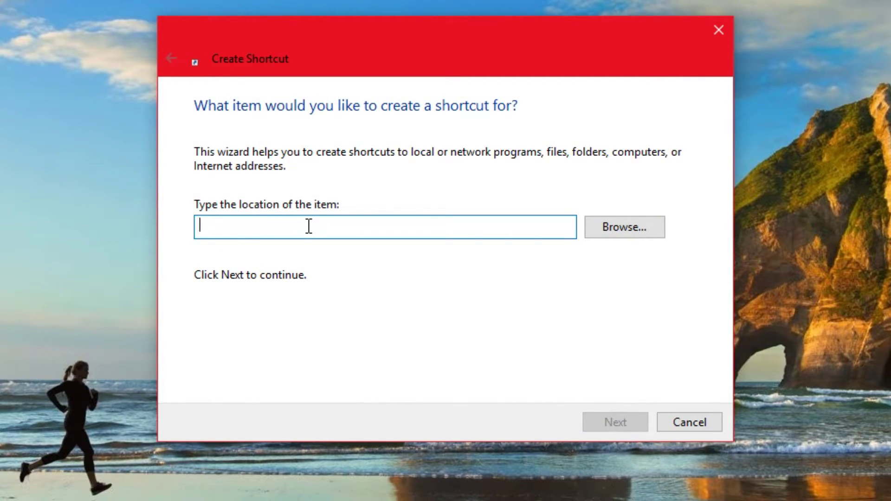
{"action": "right_click", "coordinate": [307, 227]}
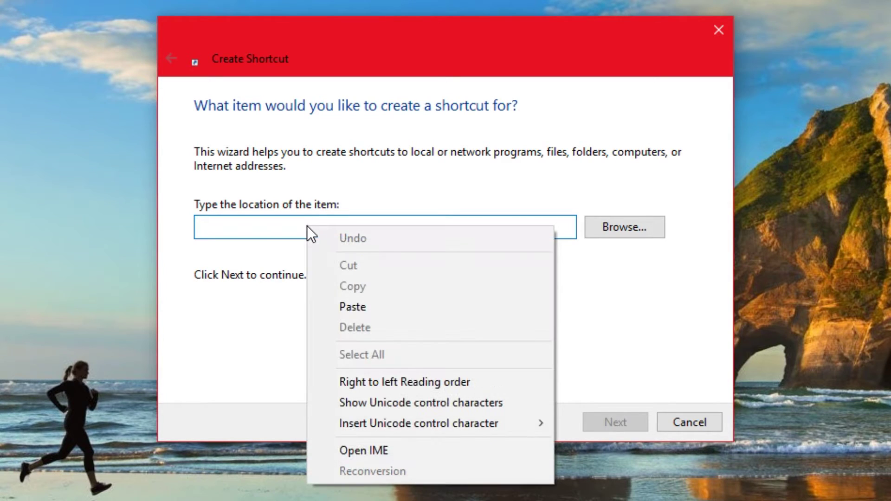
{"action": "left_click", "coordinate": [335, 307]}
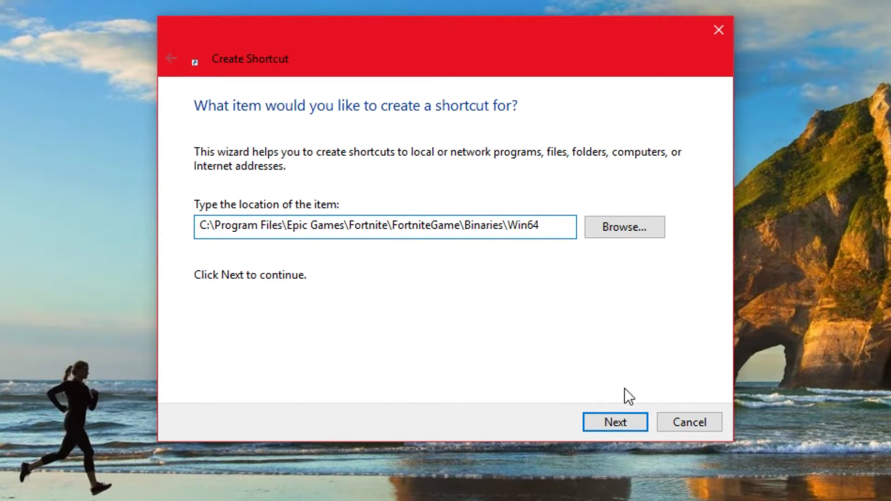
{"action": "left_click", "coordinate": [608, 423]}
{"action": "left_click", "coordinate": [608, 422]}
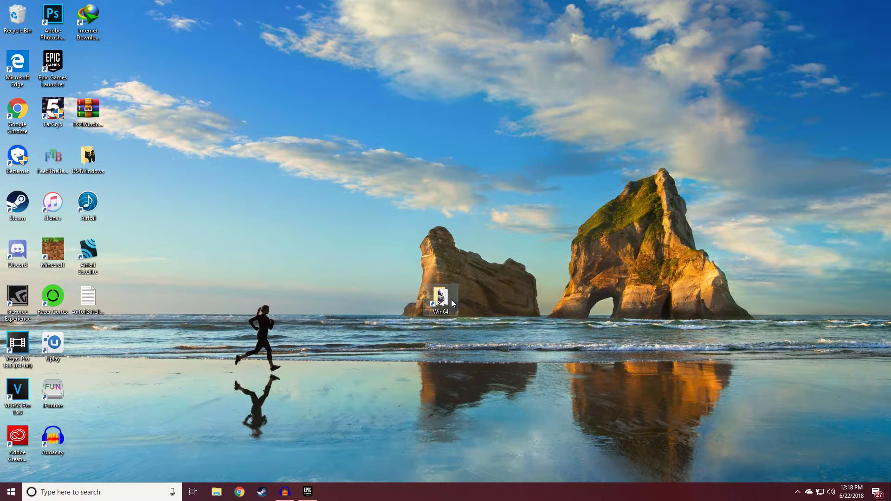
{"action": "left_click_drag", "start_coordinate": [448, 300], "coordinate": [273, 110]}
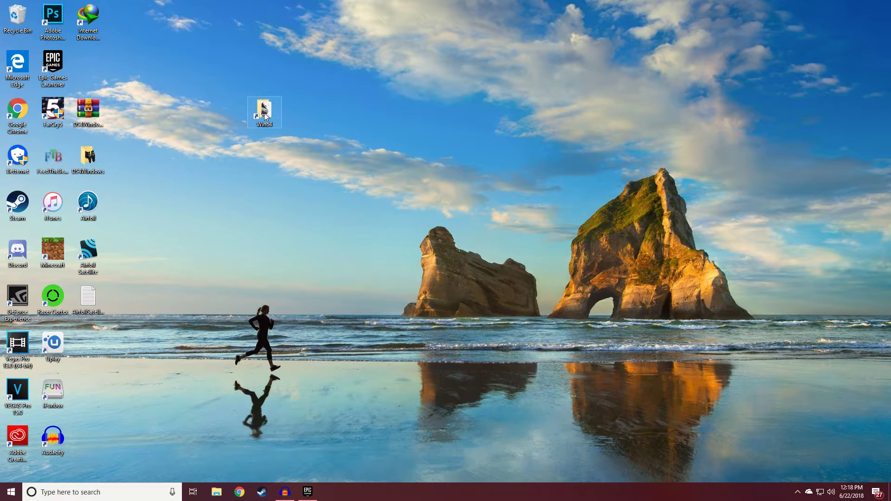
Step: Open the Win64 folder from its shortcut and scroll through its files
{"action": "double_click", "coordinate": [260, 116]}
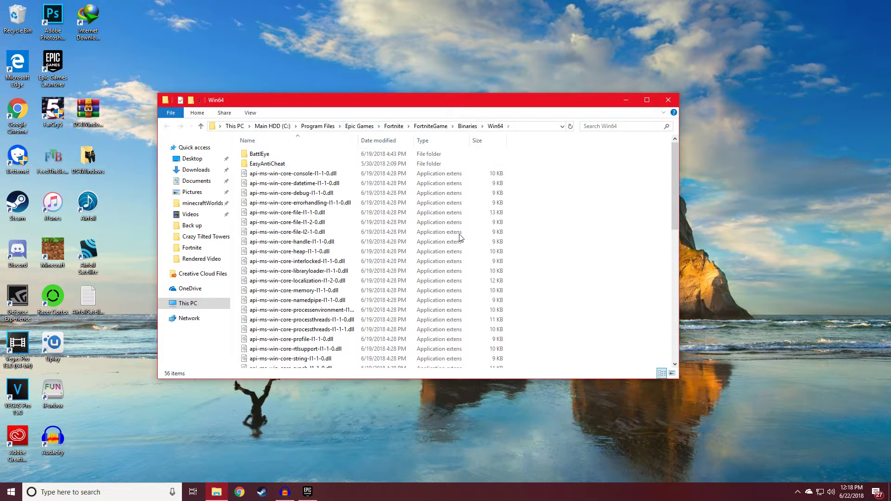
{"action": "scroll", "coordinate": [457, 237], "scroll_direction": "down", "scroll_amount": 6}
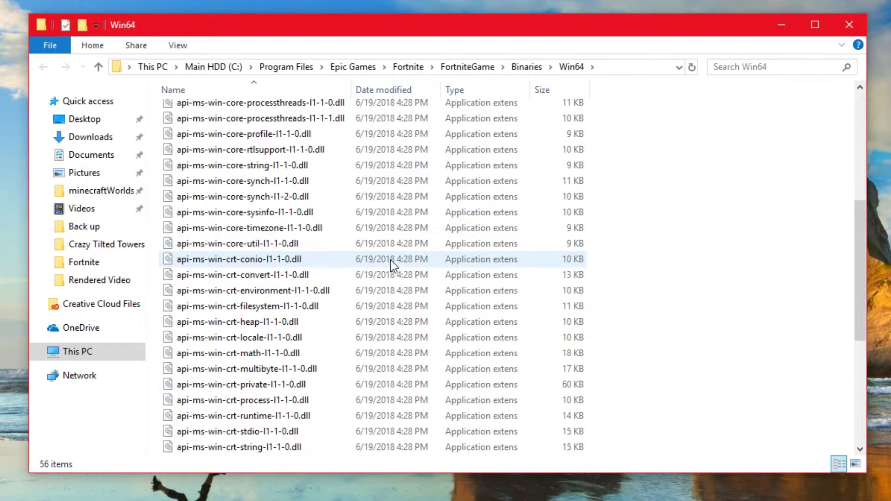
{"action": "scroll", "coordinate": [391, 260], "scroll_direction": "down", "scroll_amount": 5}
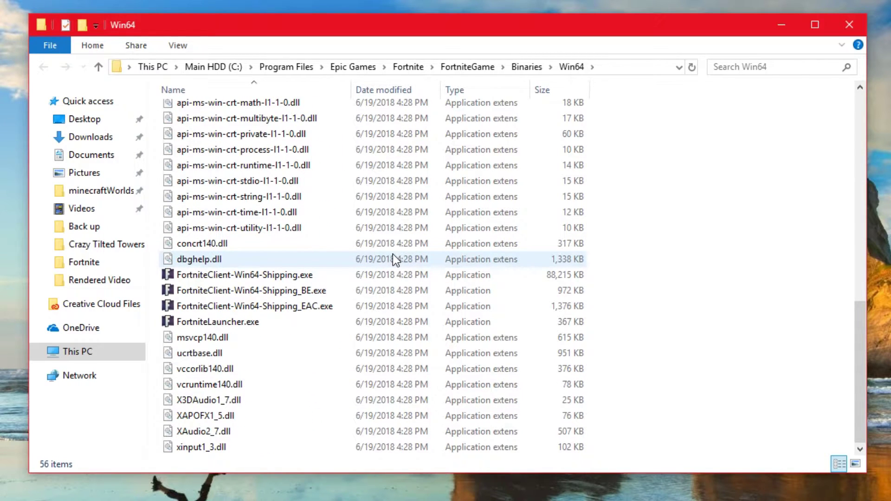
{"action": "scroll", "coordinate": [393, 254], "scroll_direction": "up", "scroll_amount": 6}
{"action": "scroll", "coordinate": [395, 247], "scroll_direction": "down", "scroll_amount": 6}
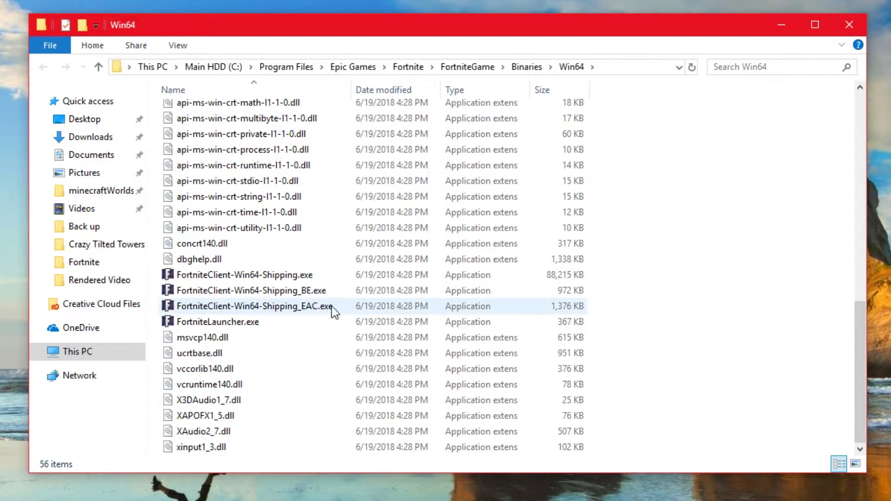
{"action": "mouse_move", "coordinate": [238, 279]}
{"action": "mouse_move", "coordinate": [293, 309]}
Step: Compare the Fortnite executables and select FortniteClient-Win64-Shipping_EAC.exe
{"action": "left_click", "coordinate": [219, 325]}
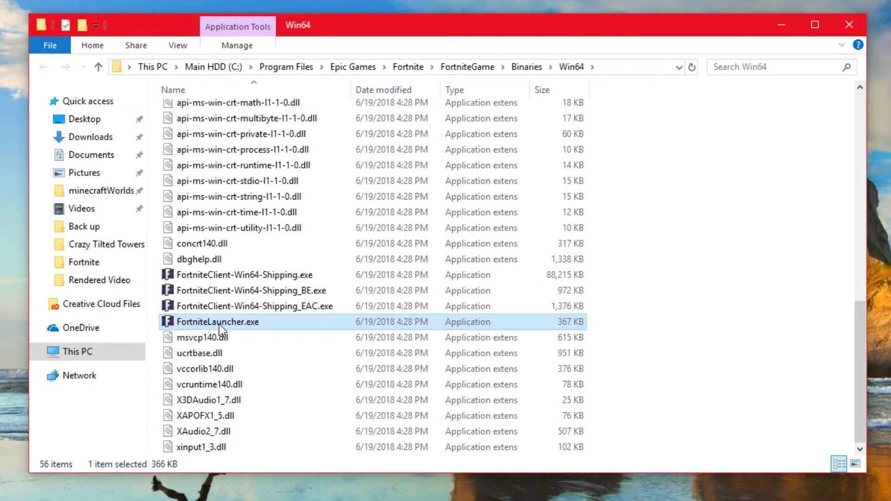
{"action": "mouse_move", "coordinate": [211, 327]}
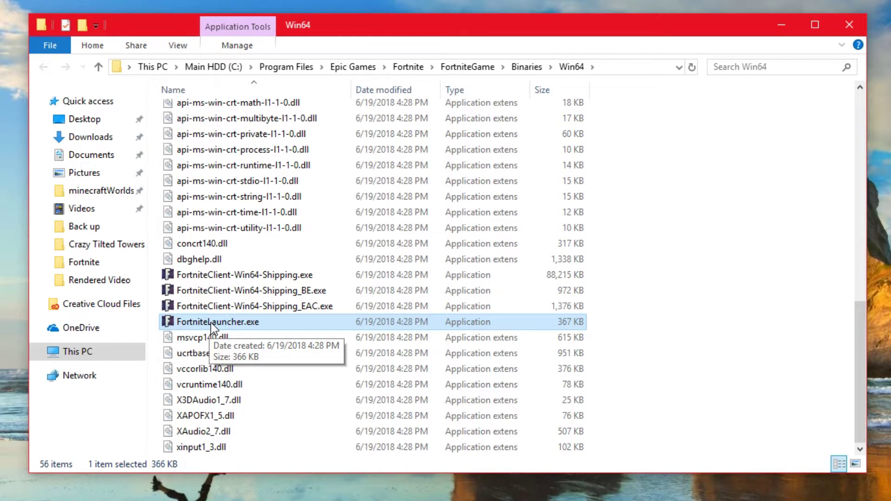
{"action": "left_click", "coordinate": [227, 307]}
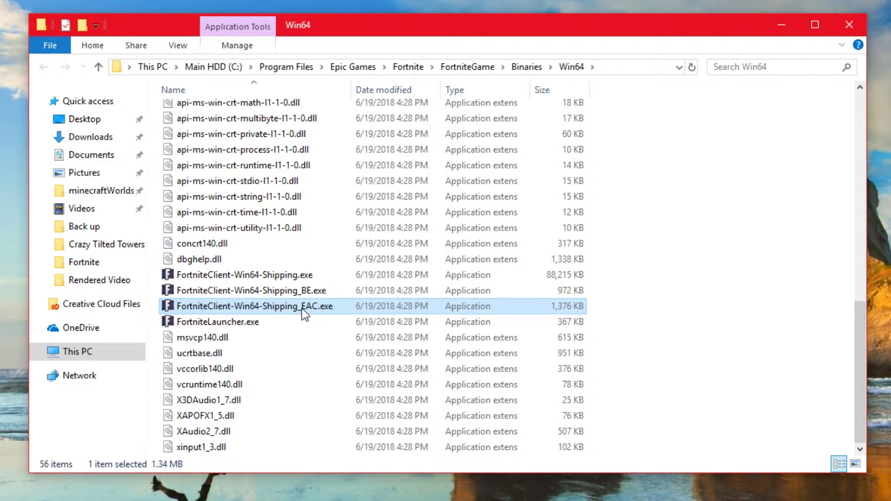
{"action": "mouse_move", "coordinate": [301, 308]}
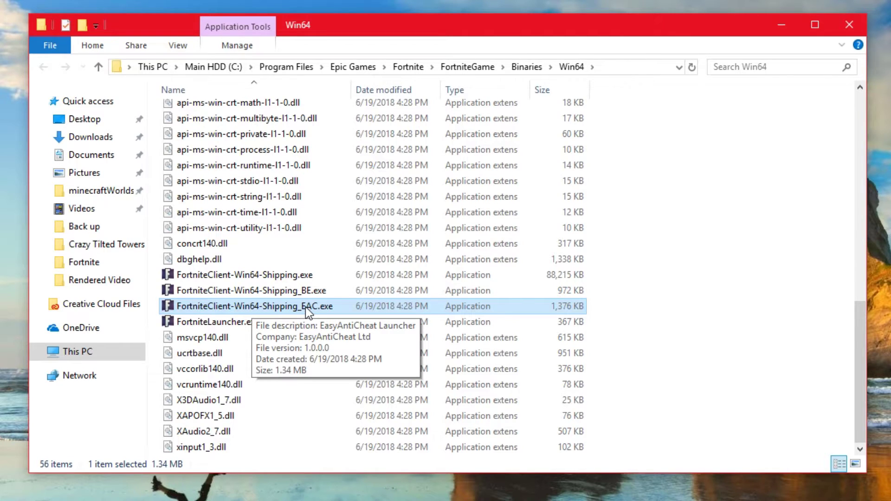
{"action": "left_click", "coordinate": [277, 278]}
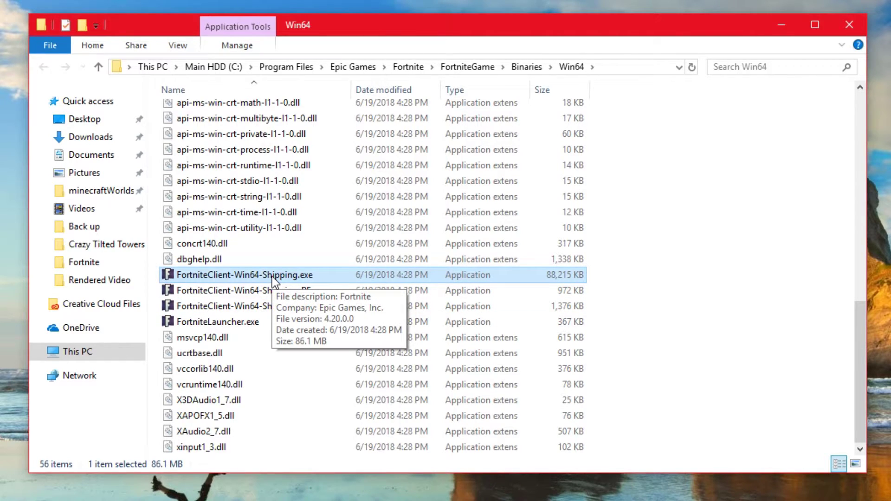
{"action": "left_click", "coordinate": [293, 312]}
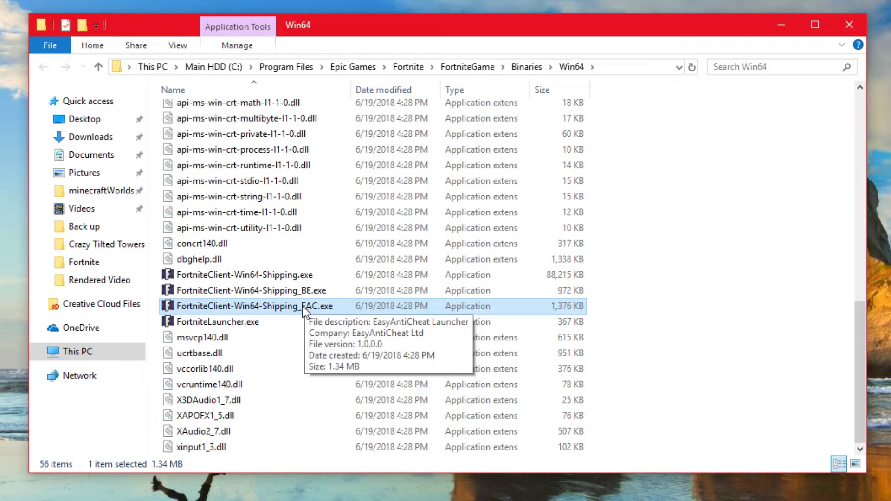
{"action": "right_click", "coordinate": [303, 306]}
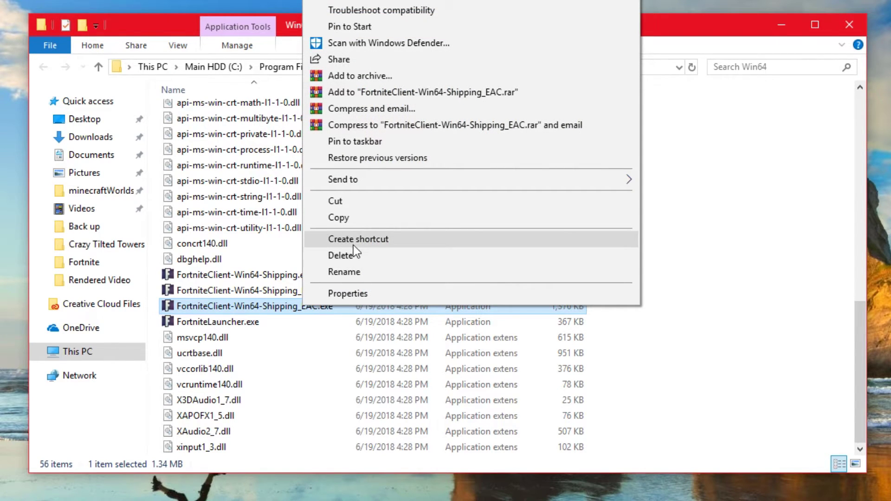
Step: Make a shortcut to FortniteClient-Win64-Shipping_EAC.exe, move it to the desktop, and close the folder
{"action": "left_click", "coordinate": [355, 239]}
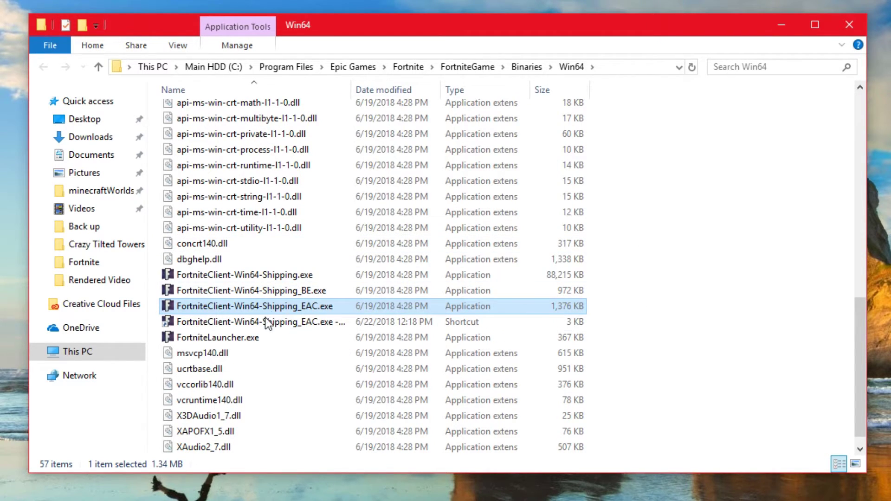
{"action": "left_click", "coordinate": [255, 322]}
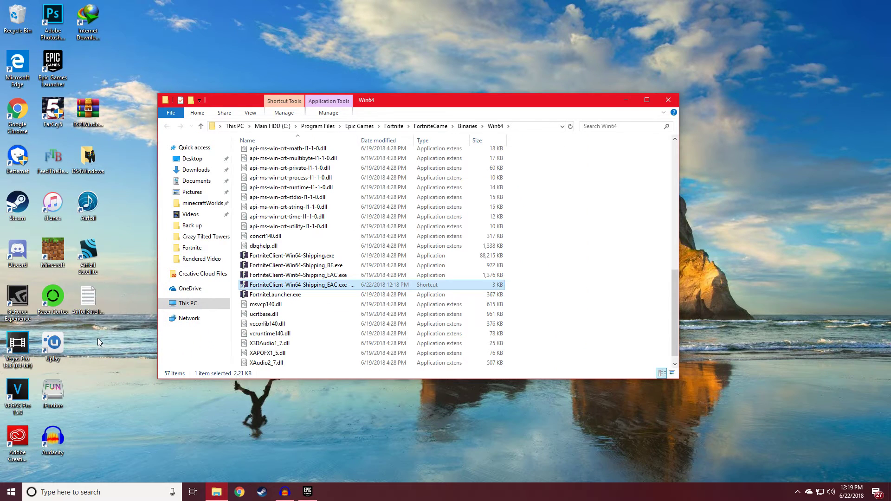
{"action": "left_click_drag", "start_coordinate": [97, 342], "coordinate": [99, 344]}
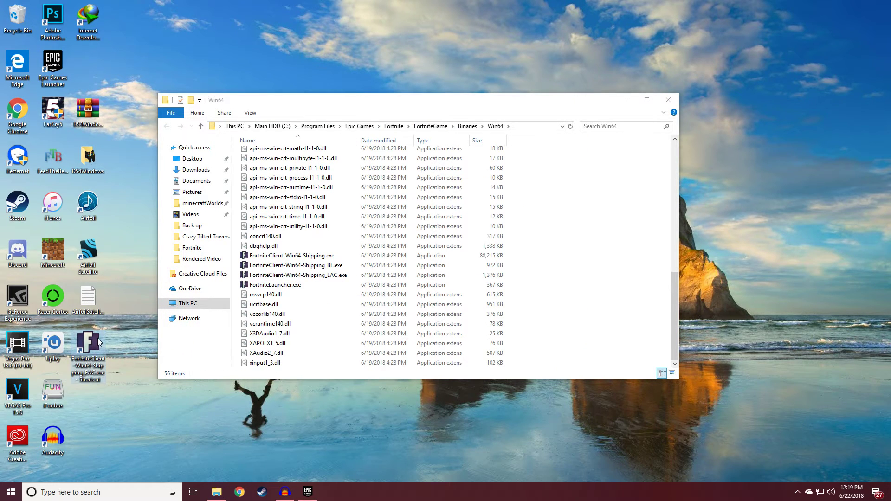
{"action": "left_click", "coordinate": [667, 101]}
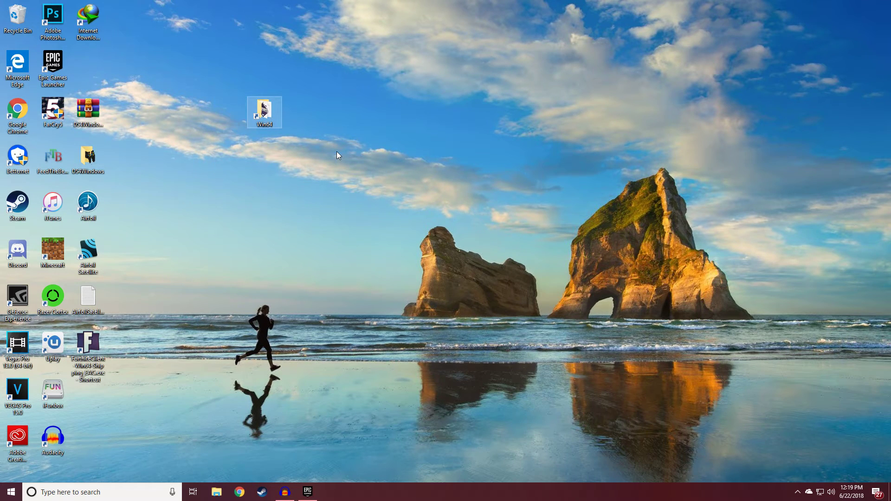
Step: Rename the EAC shortcut to 'Fortnite' and place it beside Uplay
{"action": "left_click_drag", "start_coordinate": [86, 355], "coordinate": [442, 188]}
{"action": "right_click", "coordinate": [444, 186]}
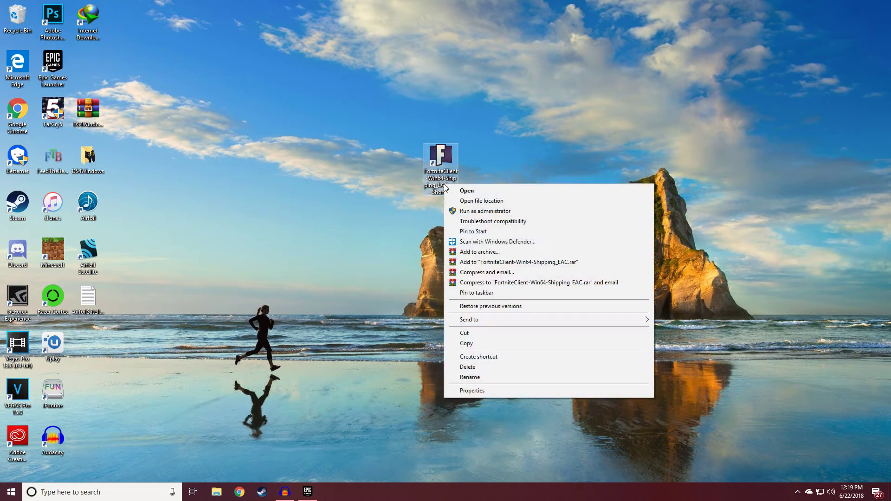
{"action": "left_click", "coordinate": [467, 377]}
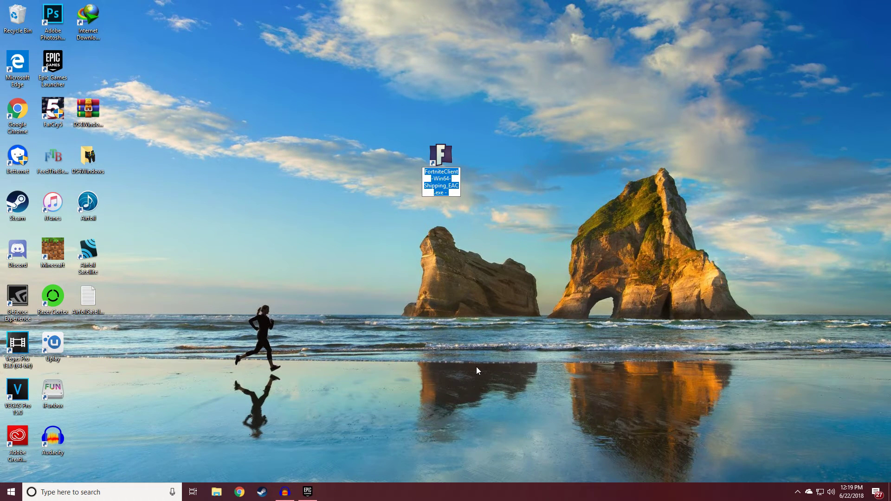
{"action": "type", "text": "Fortnite"}
{"action": "key", "text": "Return"}
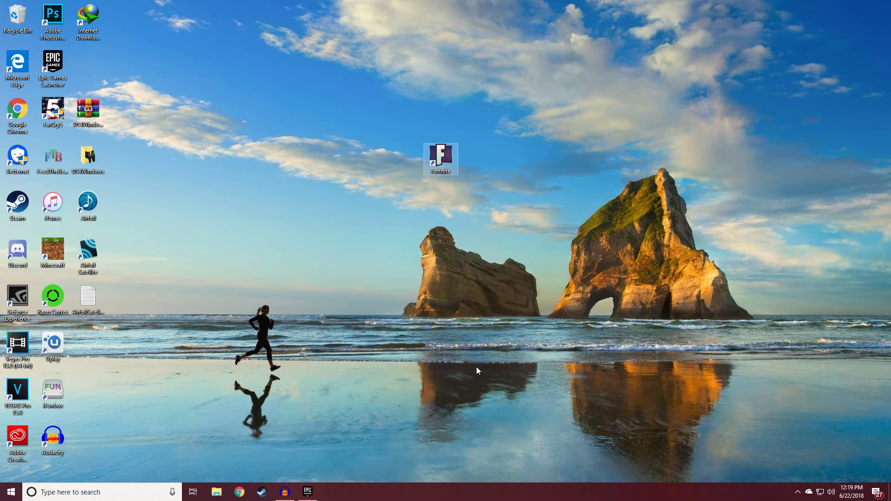
{"action": "left_click", "coordinate": [480, 330]}
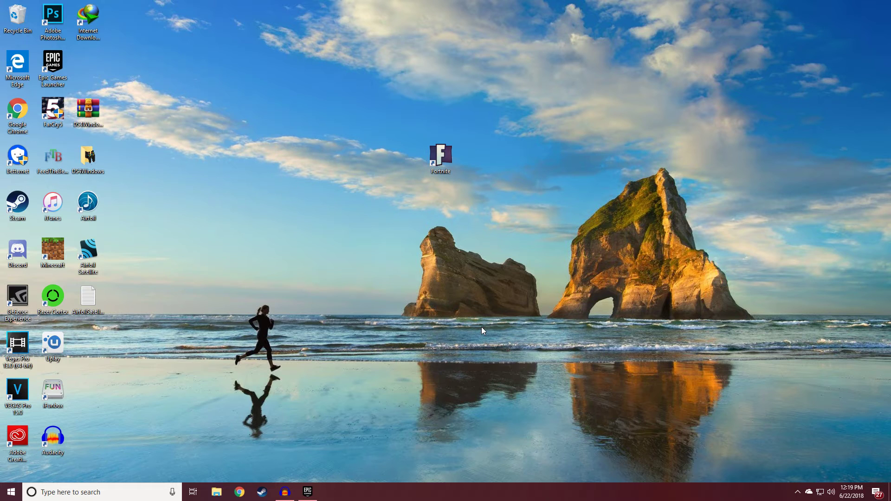
{"action": "left_click_drag", "start_coordinate": [441, 153], "coordinate": [86, 348]}
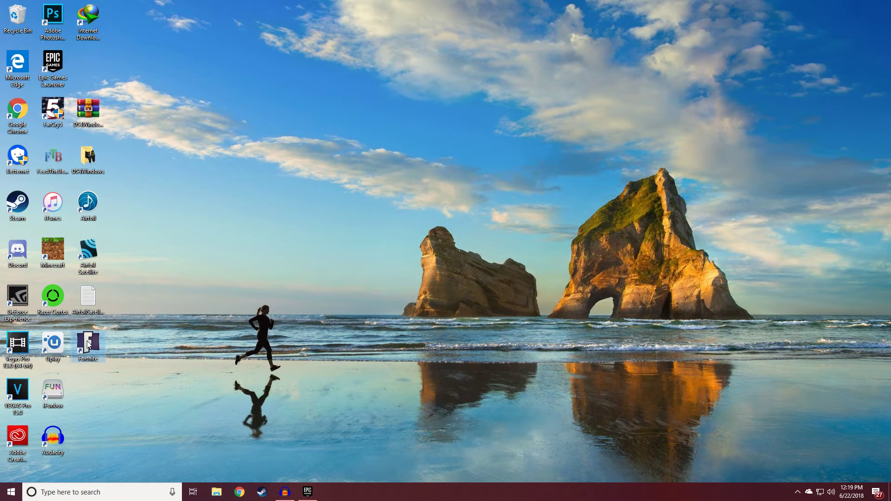
Step: Launch Fortnite from the new desktop shortcut and close the Epic Games Launcher
{"action": "double_click", "coordinate": [87, 345]}
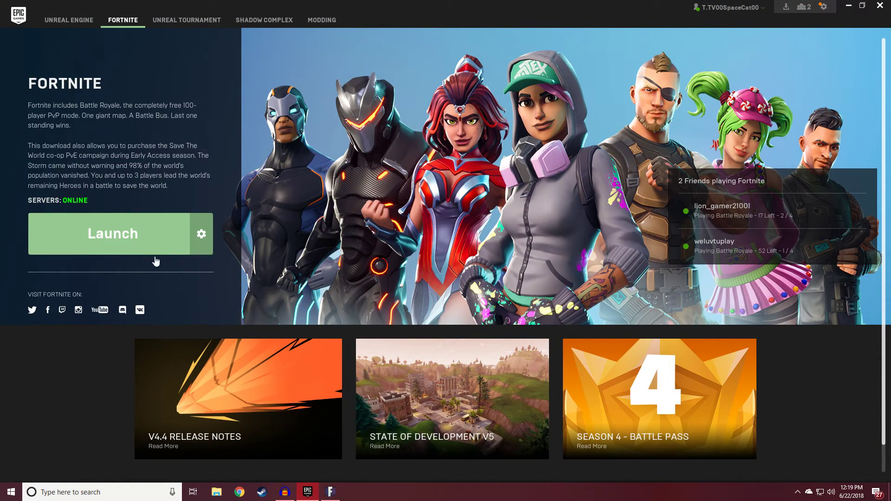
{"action": "left_click", "coordinate": [879, 5]}
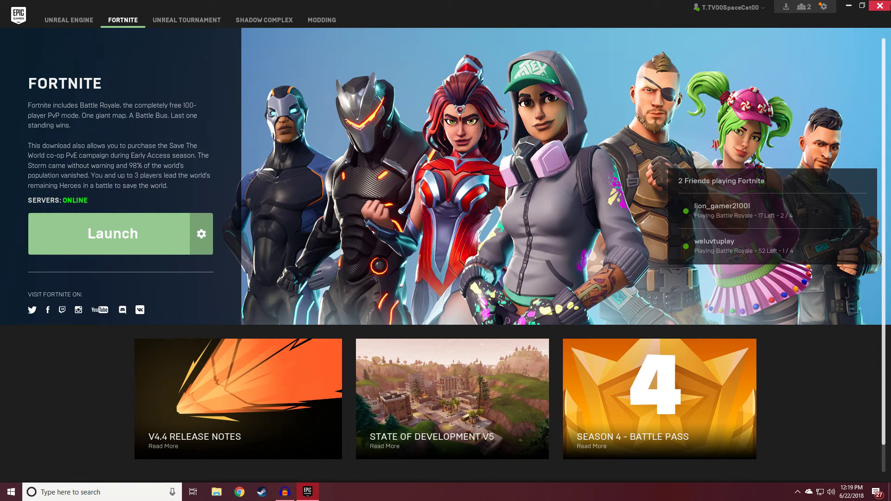